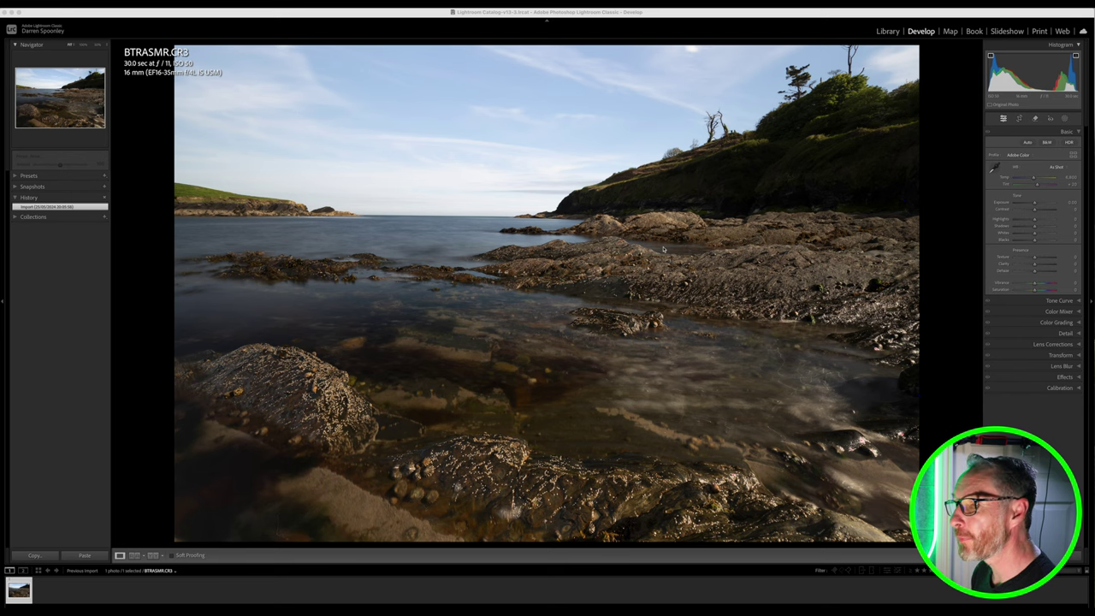
# Rotate the photo against the grid overlay until the horizon is level, and commit the straightening.
pyautogui.click(1018, 119)
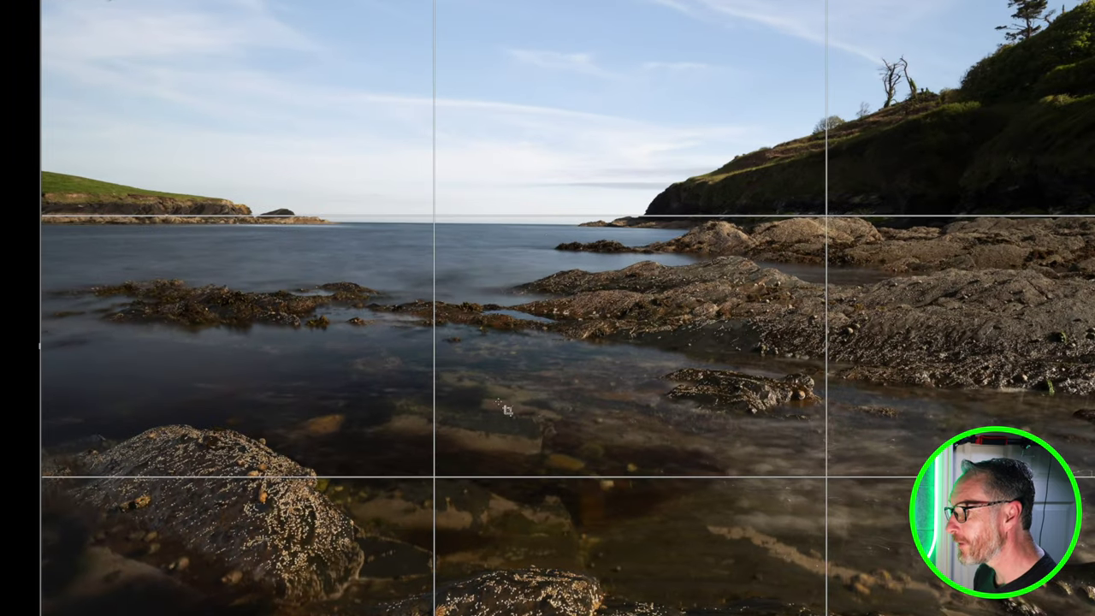
pyautogui.press('o')
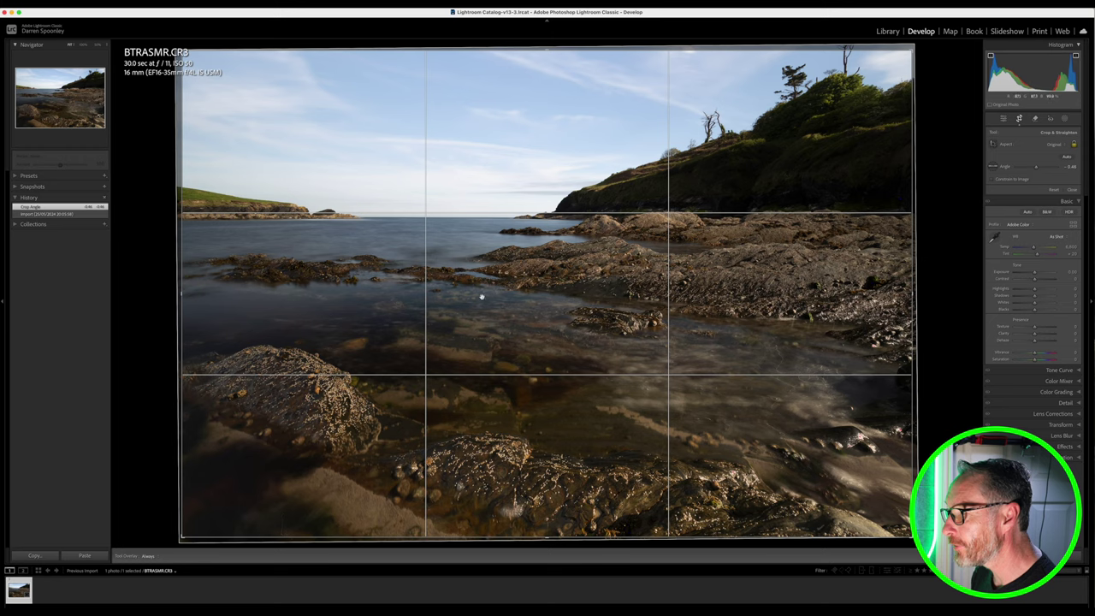
pyautogui.moveTo(478, 544); pyautogui.dragTo(478, 544)
pyautogui.press('Return')
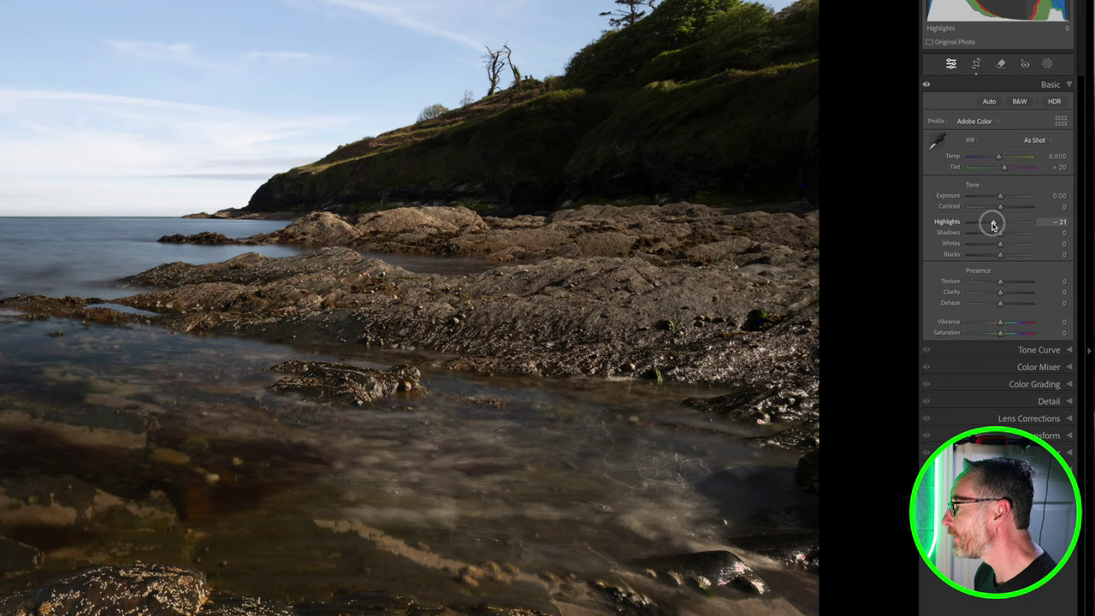
# Drop Highlights to -46 and push Shadows to +100, then ease them back to +83.
pyautogui.moveTo(1030, 218)
pyautogui.mouseDown()
pyautogui.moveTo(980, 220)
pyautogui.moveTo(1020, 222)
pyautogui.mouseUp()
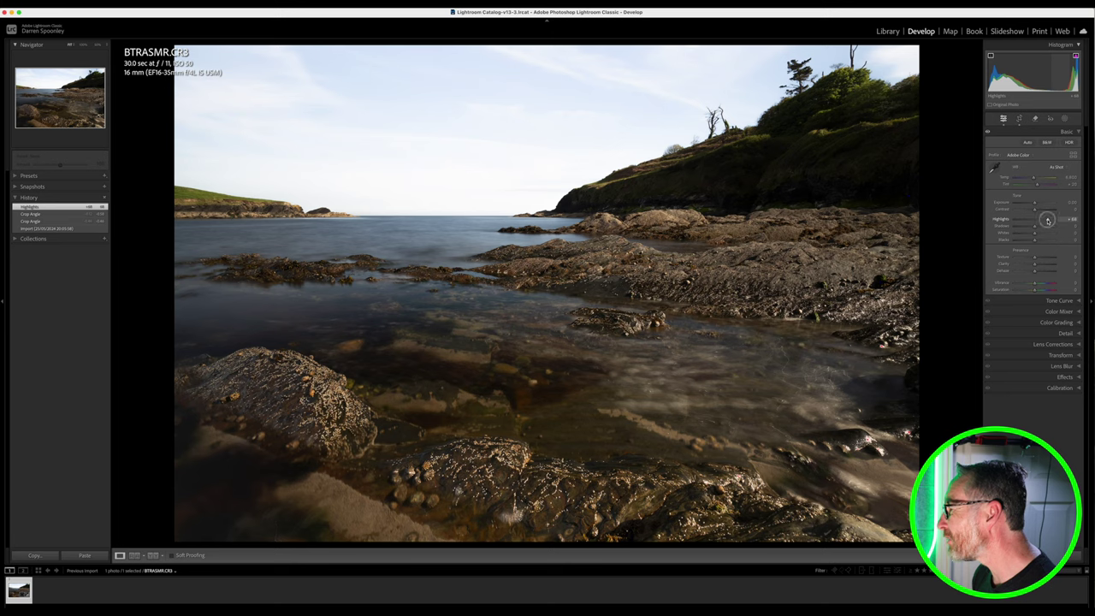
pyautogui.moveTo(1048, 220); pyautogui.dragTo(1025, 221)
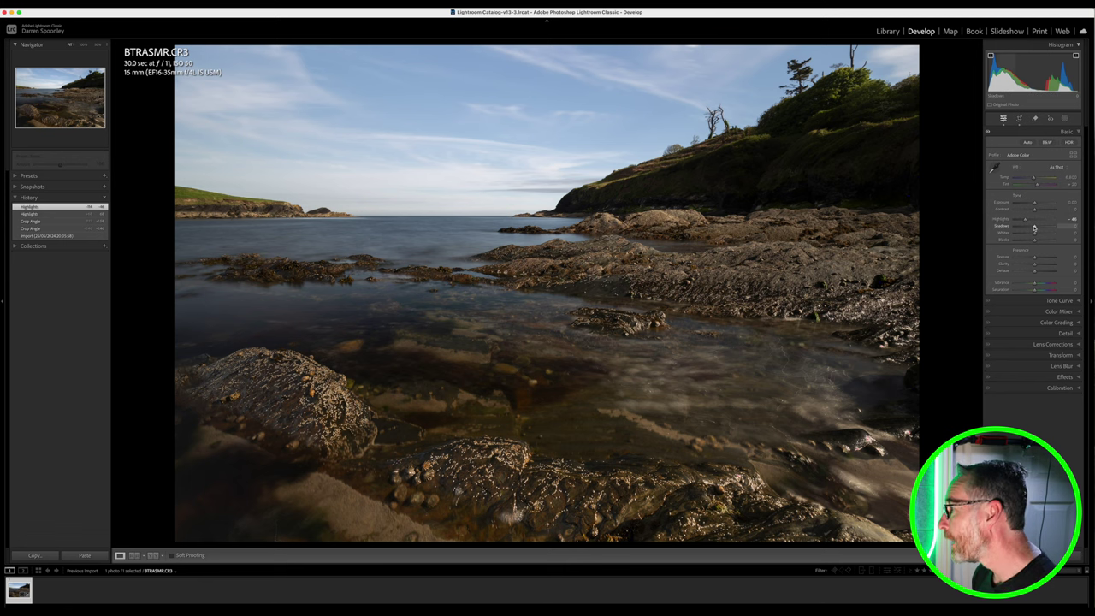
pyautogui.moveTo(1035, 228); pyautogui.dragTo(1065, 227)
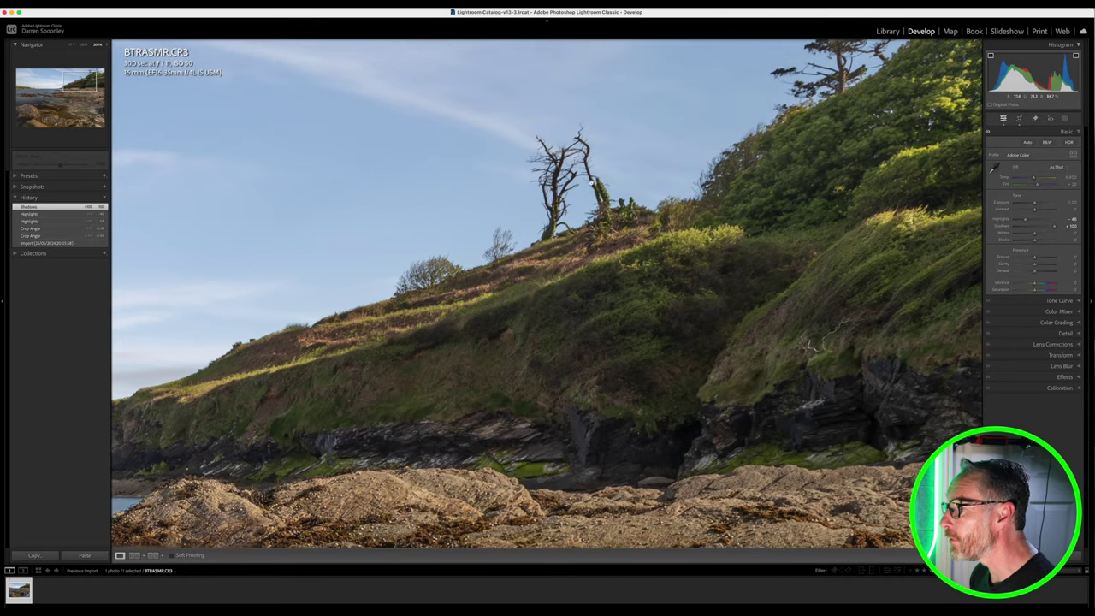
pyautogui.scroll(-5, 651, 214)
pyautogui.scroll(-1, 616, 220)
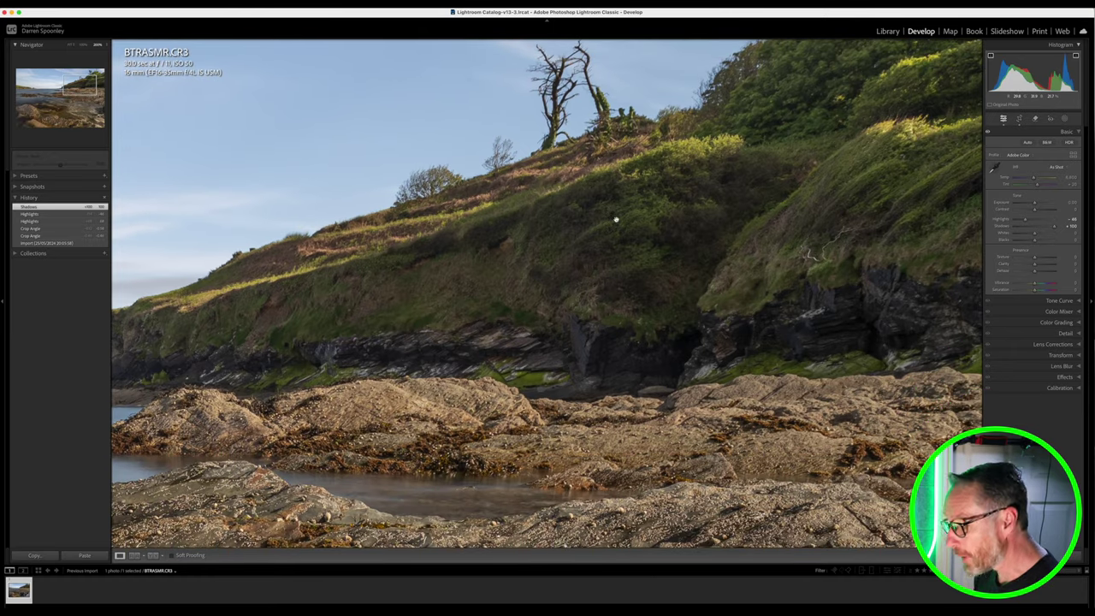
pyautogui.click(655, 213)
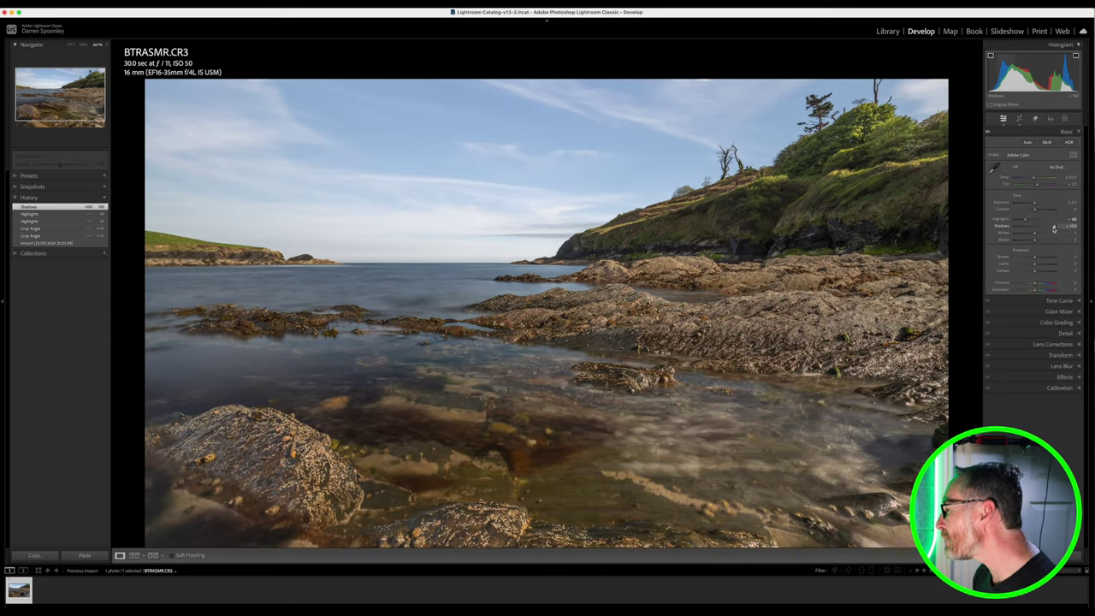
pyautogui.moveTo(1054, 228)
pyautogui.mouseDown()
pyautogui.moveTo(1045, 227)
pyautogui.moveTo(1058, 228)
pyautogui.mouseUp()
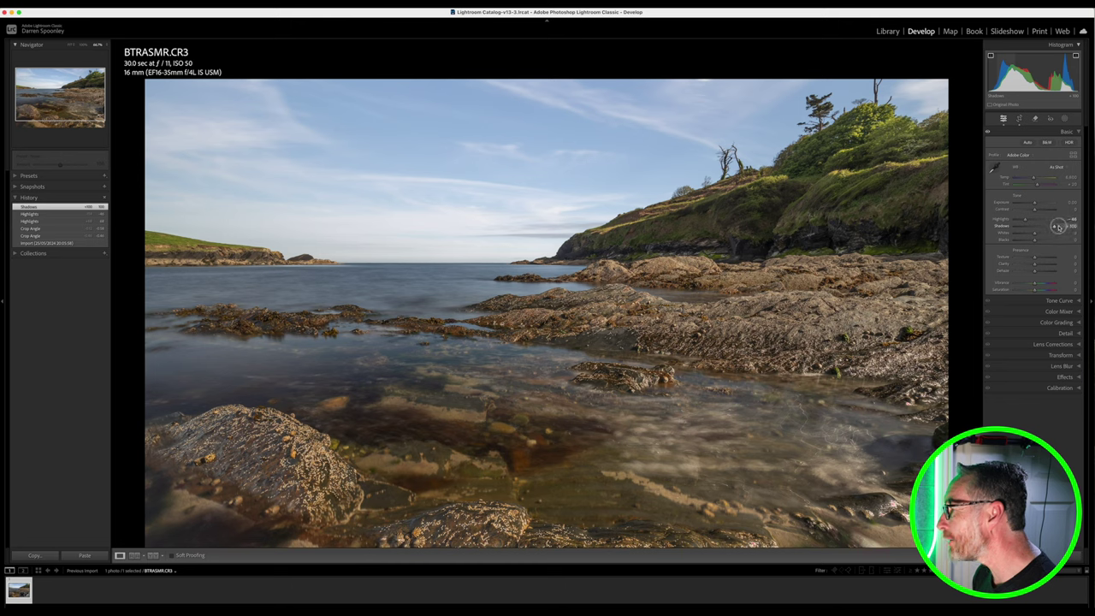
pyautogui.moveTo(1058, 227); pyautogui.dragTo(1043, 227)
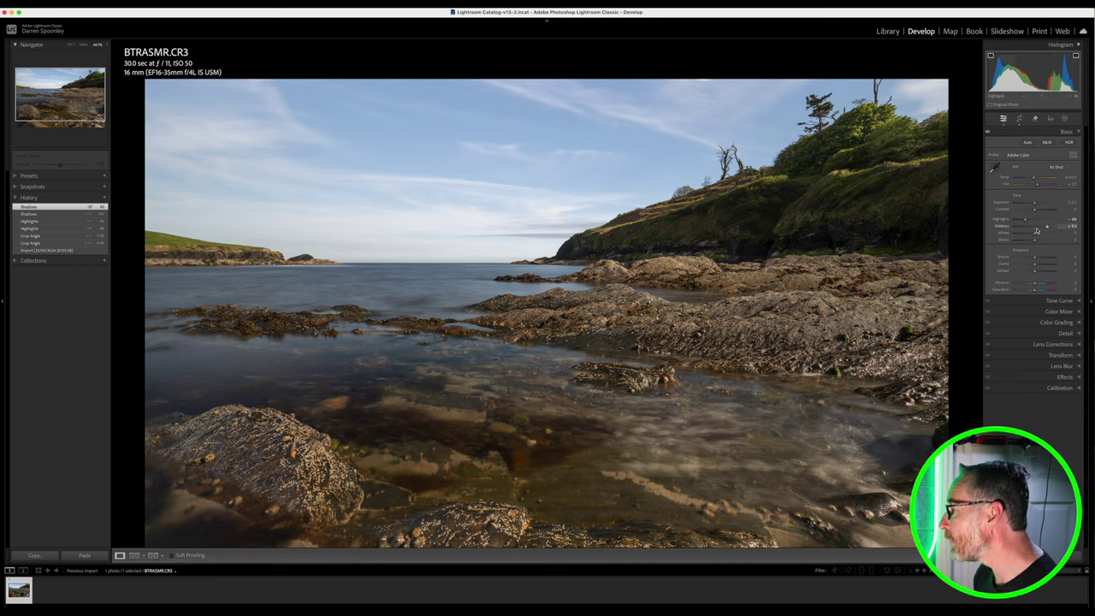
# Set Whites to +22, Blacks to +50 and Dehaze to +100, then zoom into the photo.
pyautogui.click(1034, 235)
pyautogui.moveTo(1034, 235); pyautogui.dragTo(1038, 233)
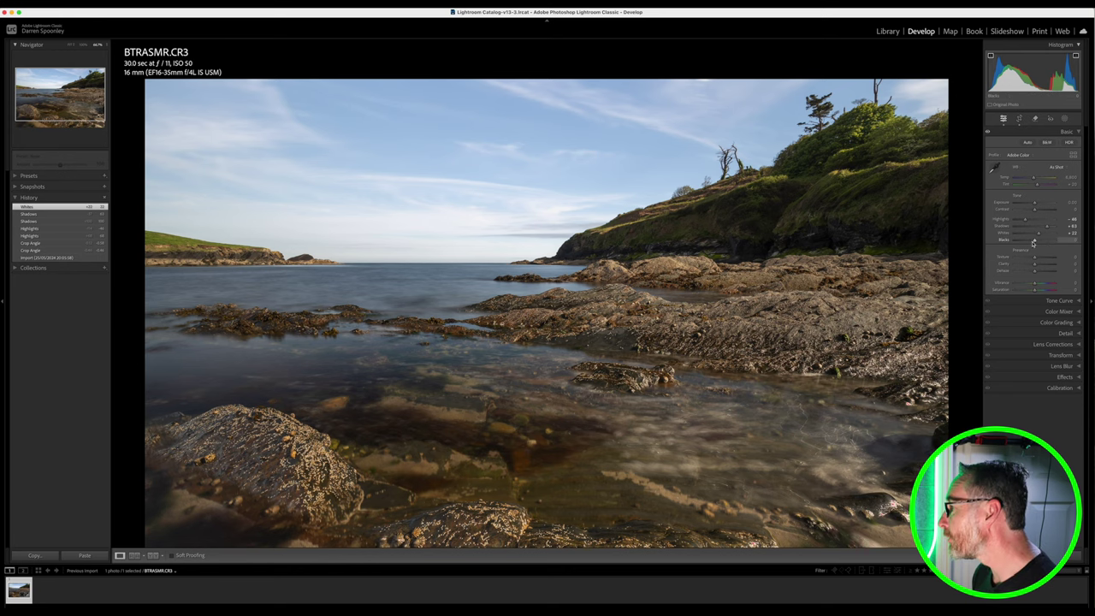
pyautogui.moveTo(1049, 241); pyautogui.dragTo(1044, 241)
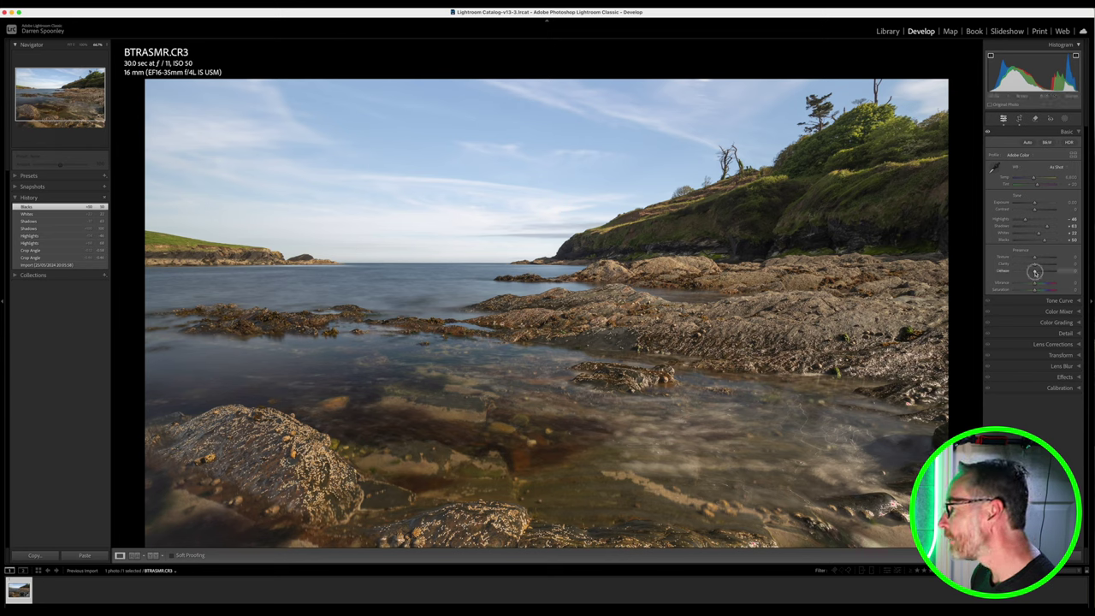
pyautogui.moveTo(1035, 273); pyautogui.dragTo(1091, 268)
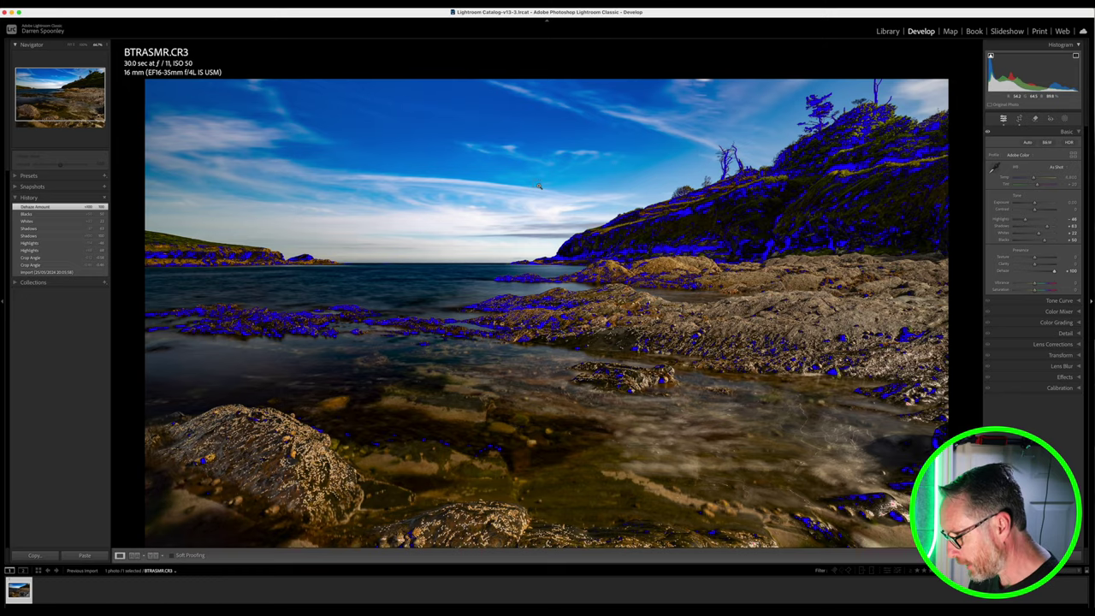
pyautogui.click(539, 184)
pyautogui.scroll(10, 537, 185)
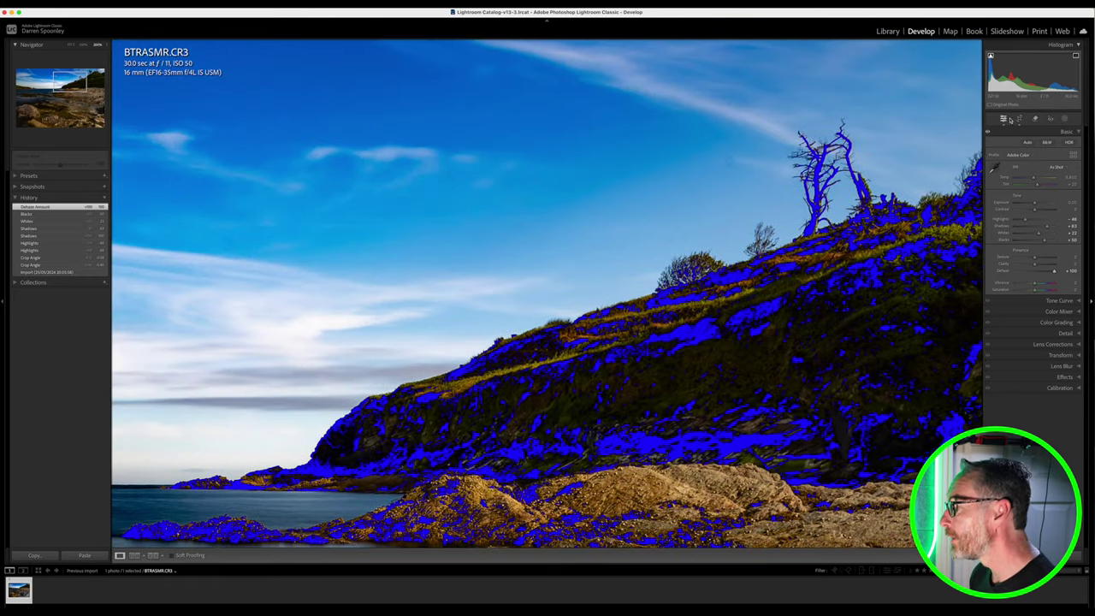
# Heal several dust spots across the sky with Spot Removal, resizing the brush as needed.
pyautogui.click(1035, 118)
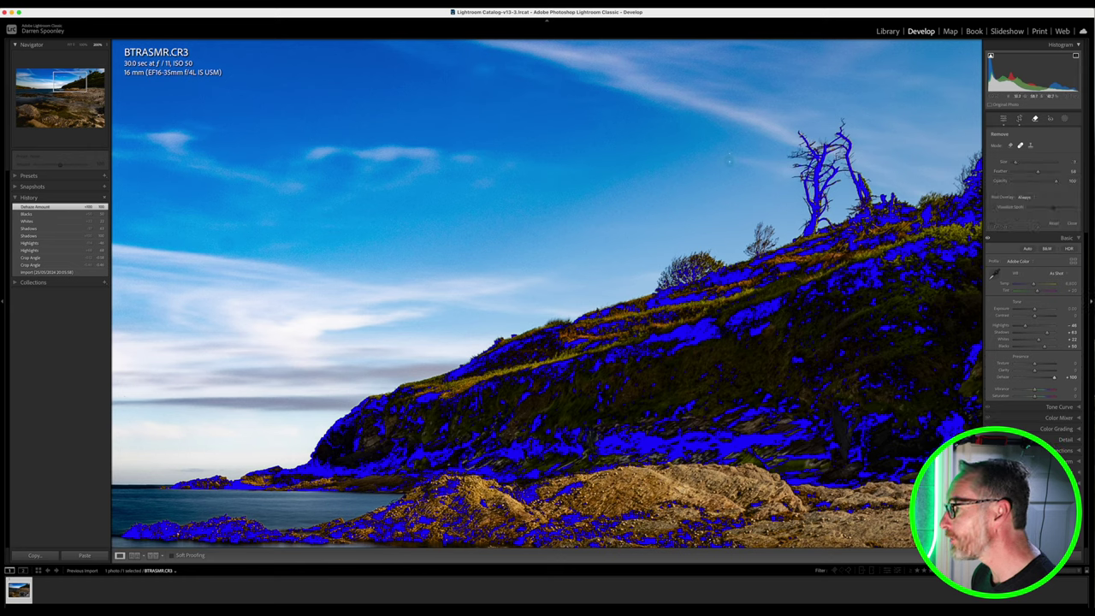
pyautogui.click(728, 161)
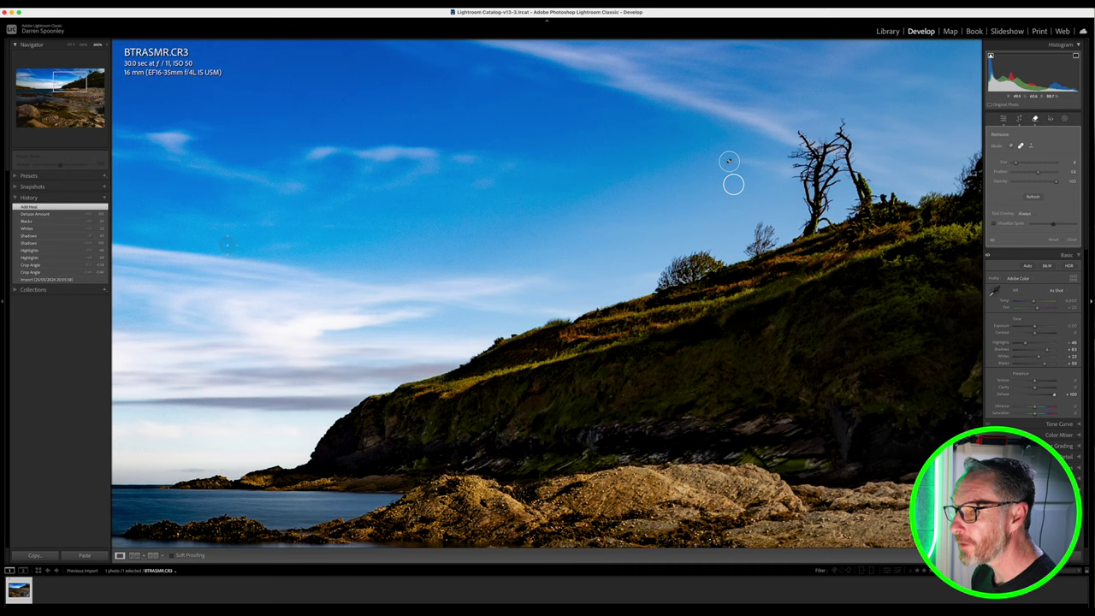
pyautogui.click(227, 245)
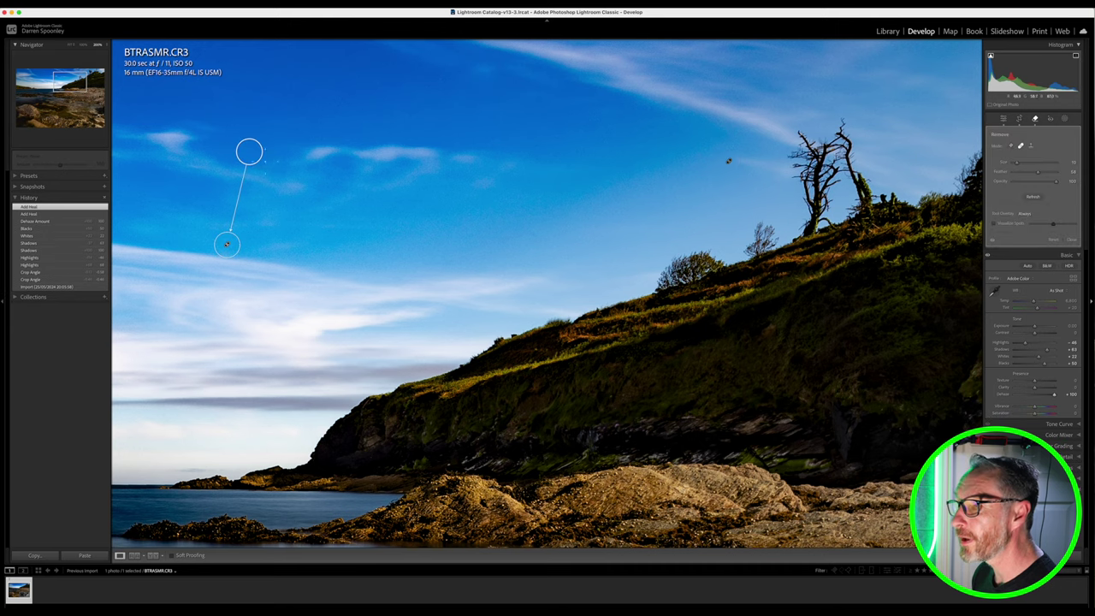
pyautogui.press('z')
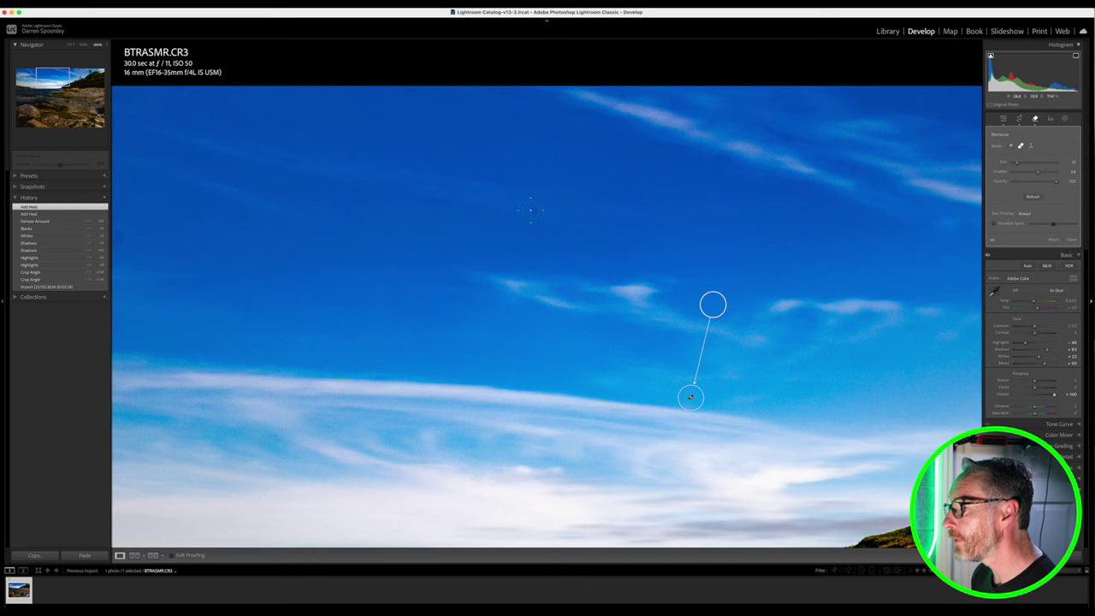
pyautogui.press('Escape')
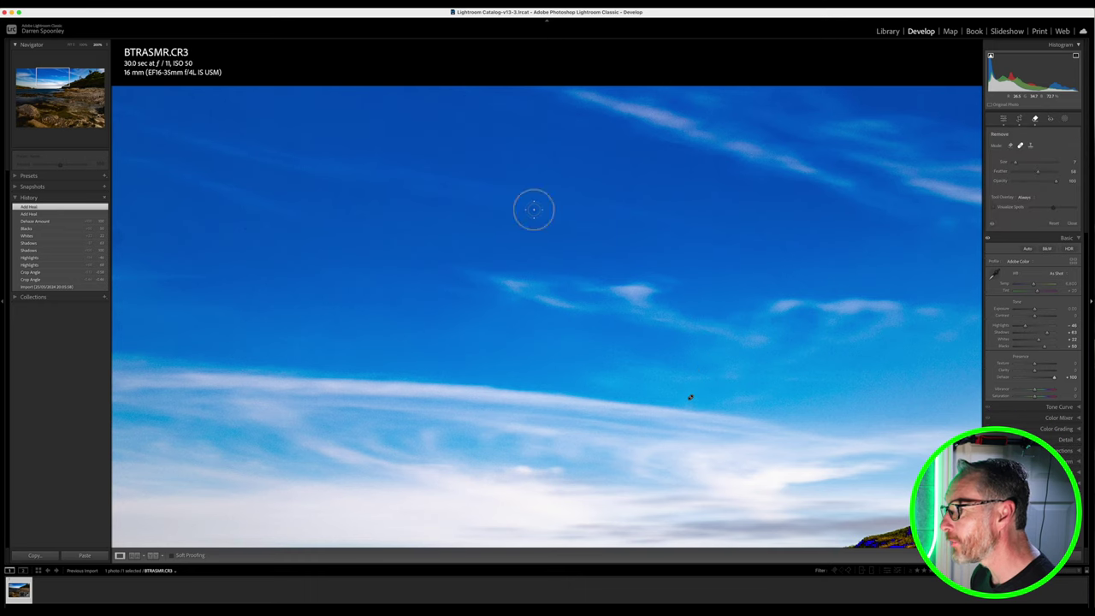
pyautogui.click(533, 209)
pyautogui.hscroll(-5, 257, 200)
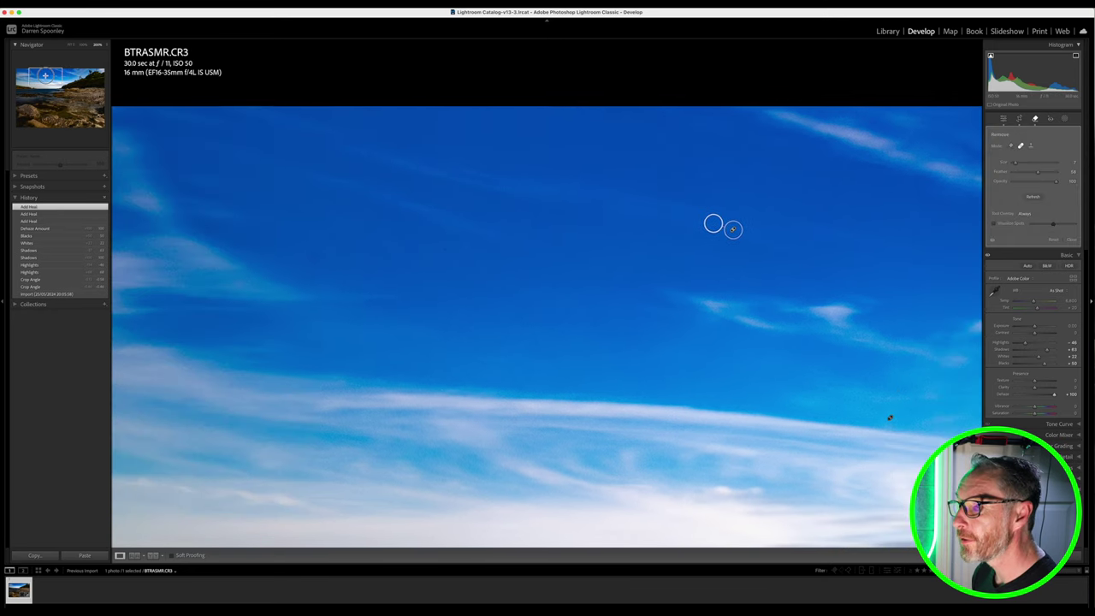
pyautogui.press('Escape')
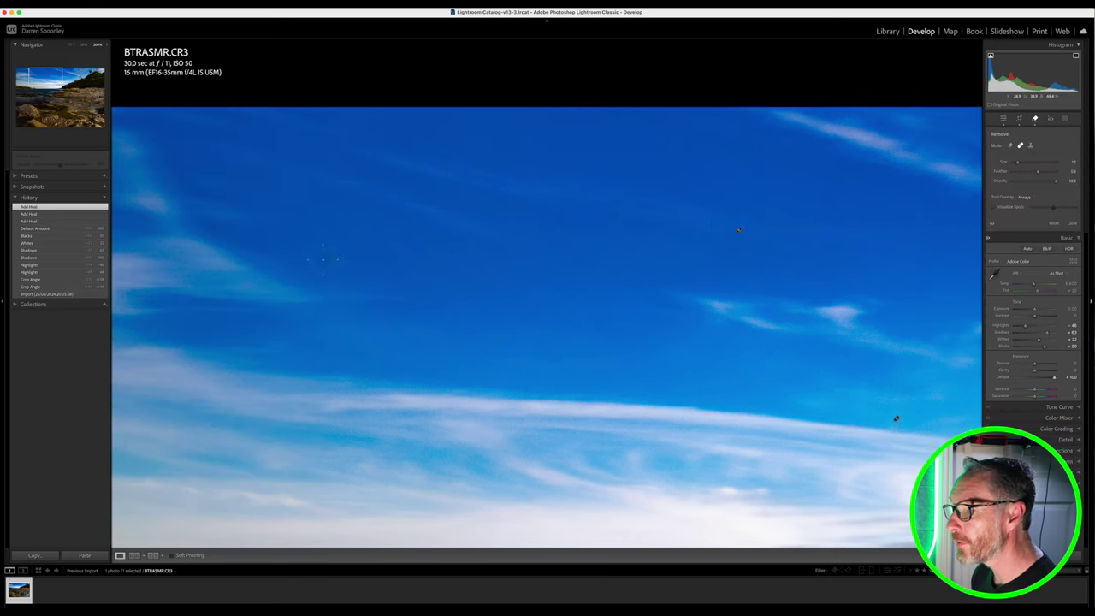
pyautogui.click(320, 257)
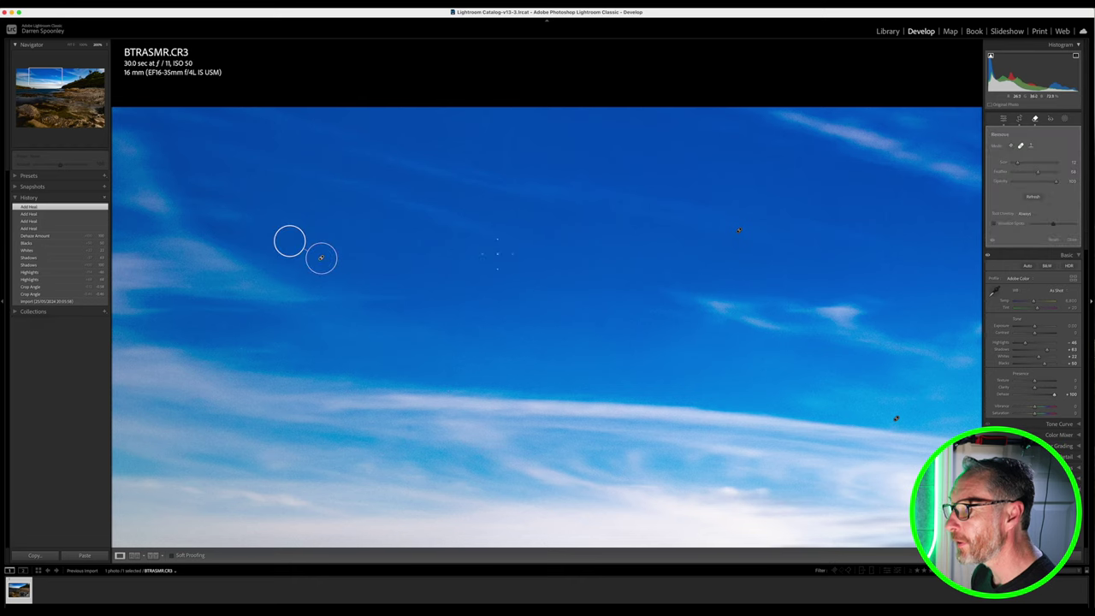
# Heal more sky spots, including the dust spot in the top-left sky.
pyautogui.press('Escape')
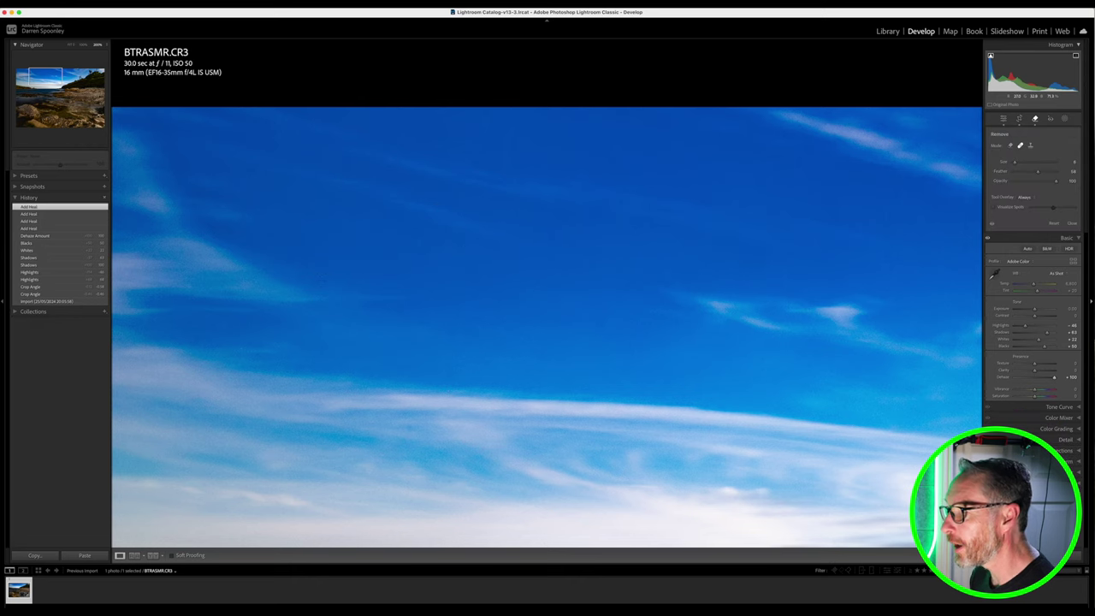
pyautogui.click(452, 250)
pyautogui.hscroll(-10, 452, 250)
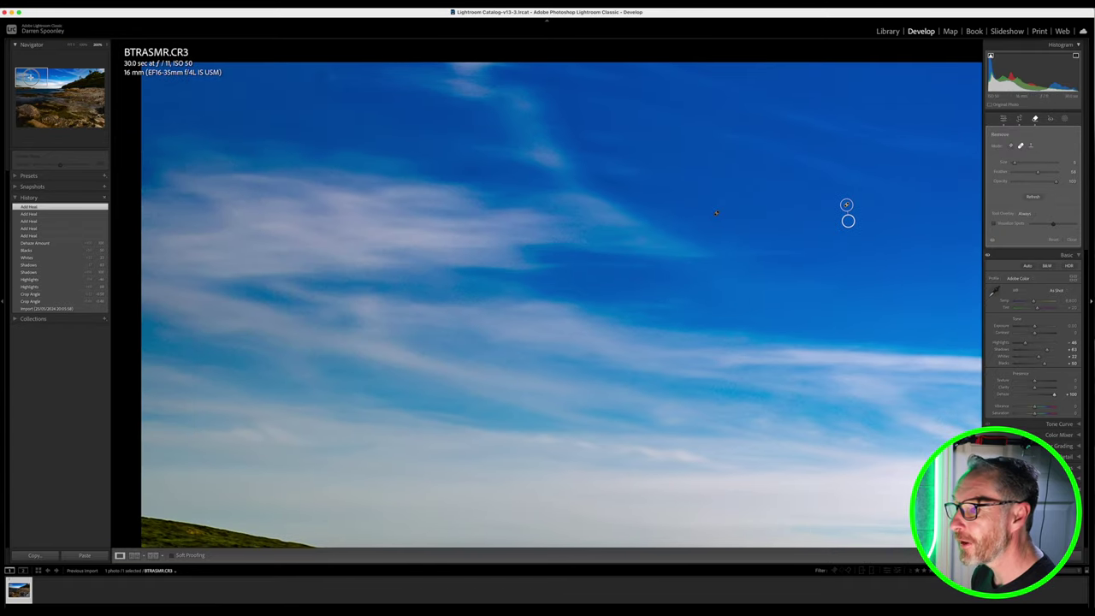
pyautogui.scroll(5, 561, 306)
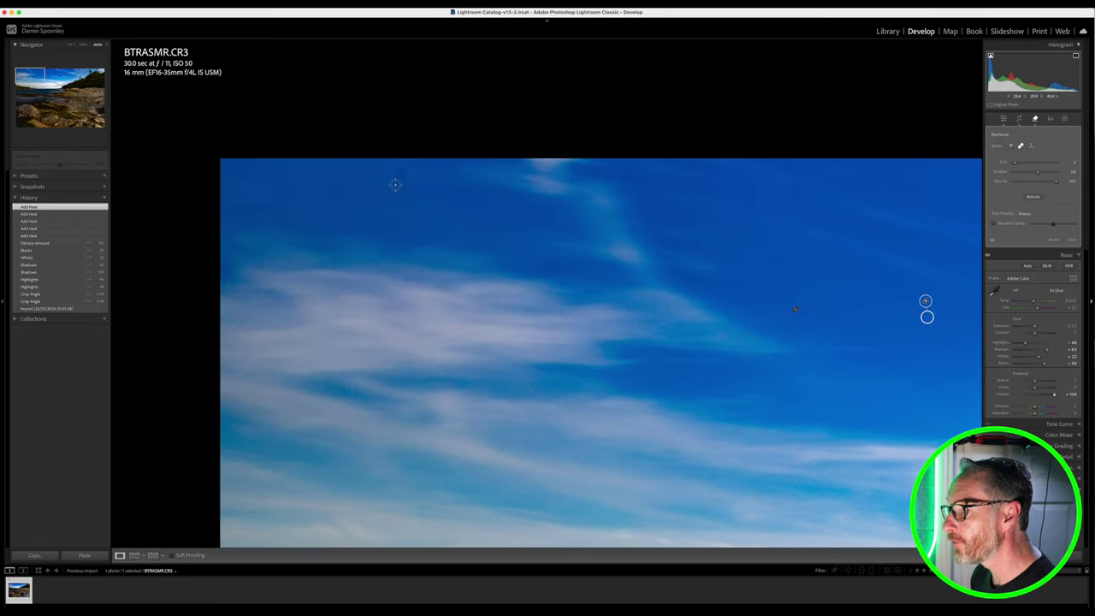
pyautogui.press('Escape')
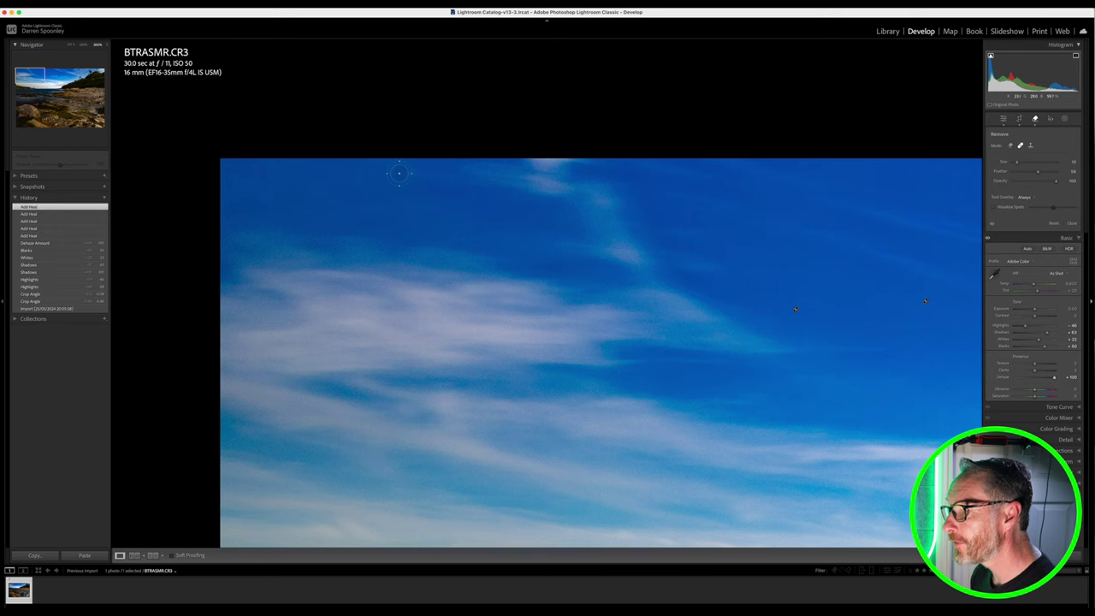
pyautogui.click(399, 173)
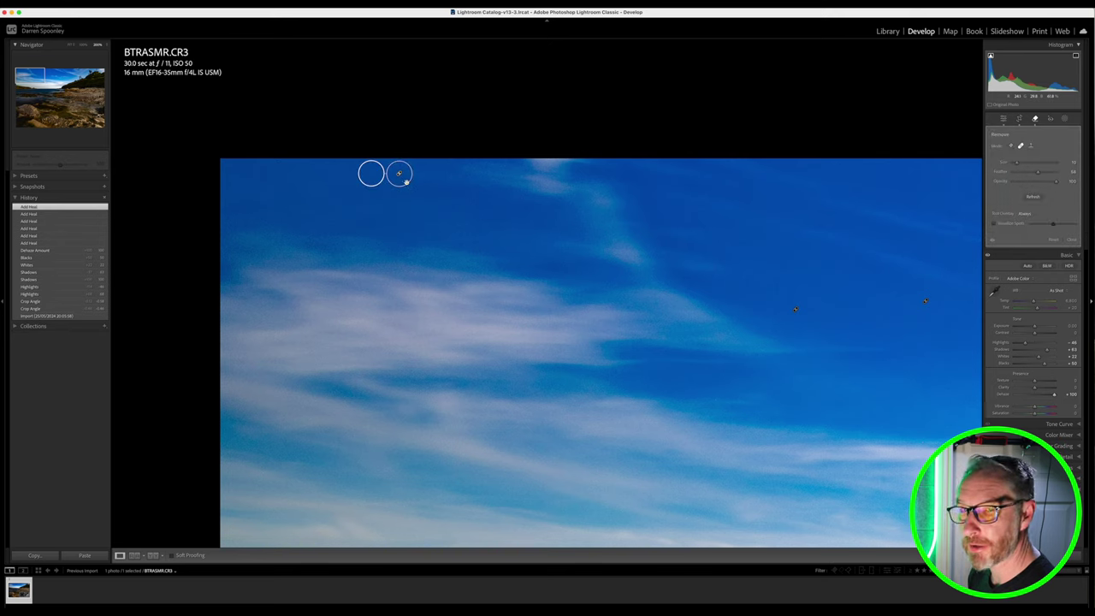
# Pan through the Navigator to check the coastline rocks, then return to Fit view.
pyautogui.click(32, 75)
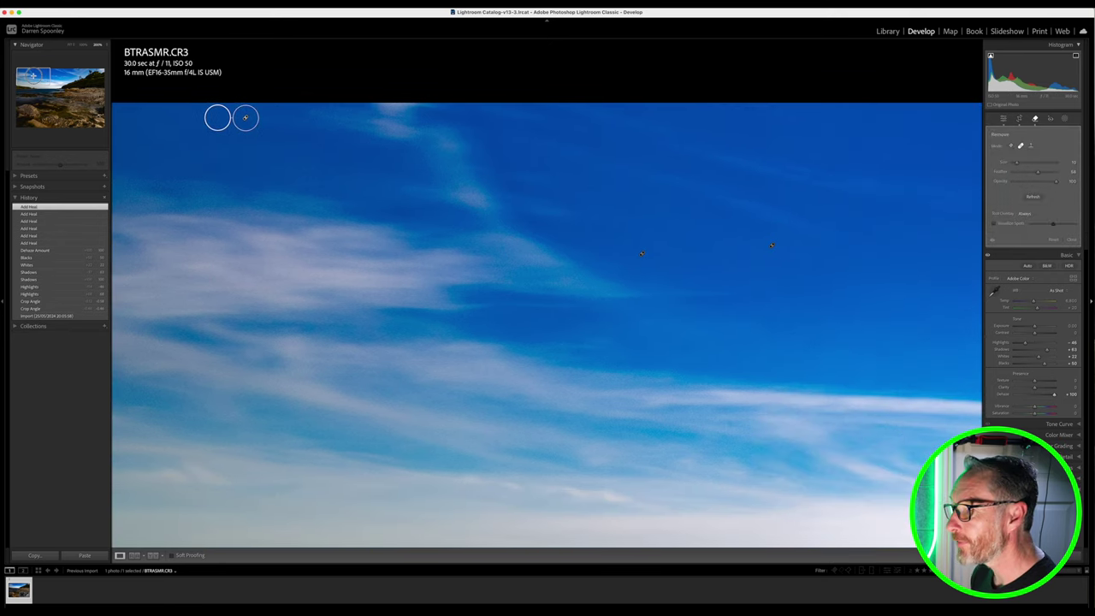
pyautogui.moveTo(33, 75)
pyautogui.mouseDown()
pyautogui.moveTo(32, 86)
pyautogui.moveTo(96, 74)
pyautogui.moveTo(75, 106)
pyautogui.moveTo(28, 104)
pyautogui.mouseUp()
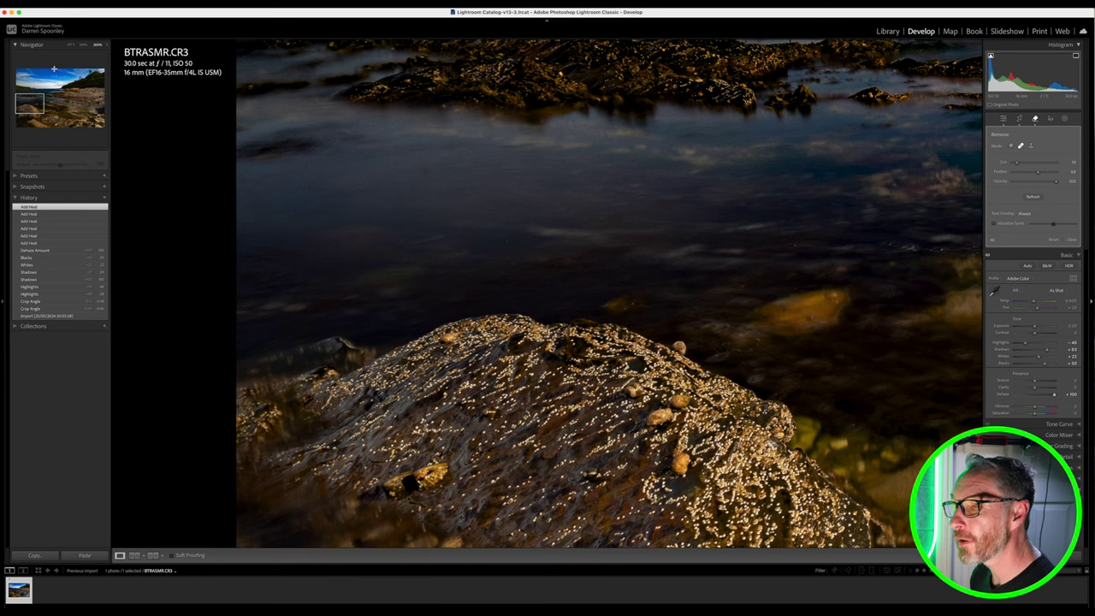
pyautogui.click(69, 47)
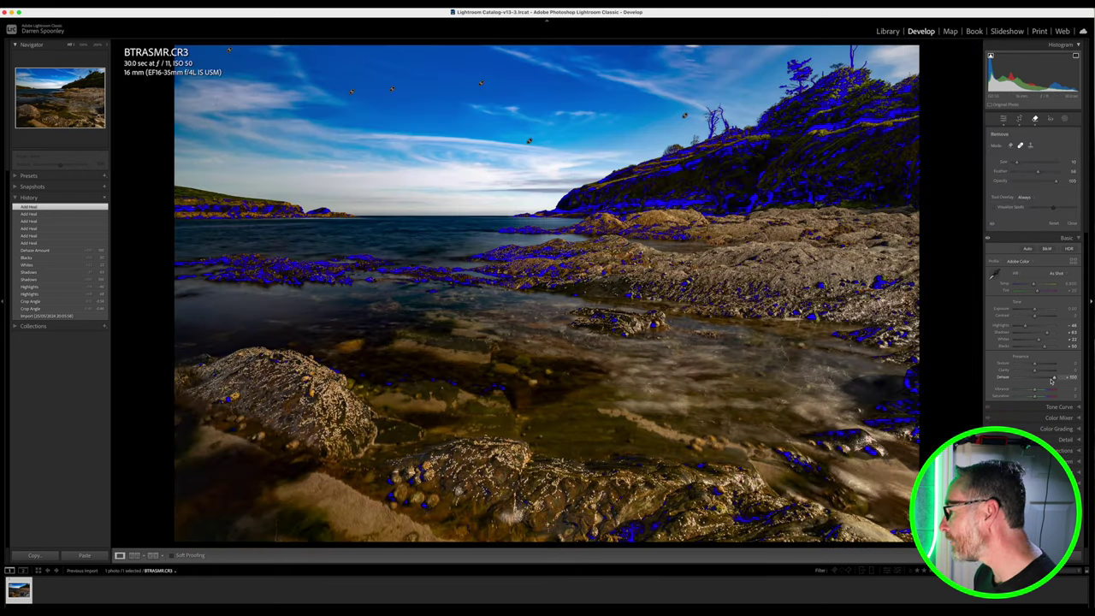
# Reset Dehaze, close Spot Removal, and set Dehaze to a subtle +22.
pyautogui.doubleClick(1054, 377)
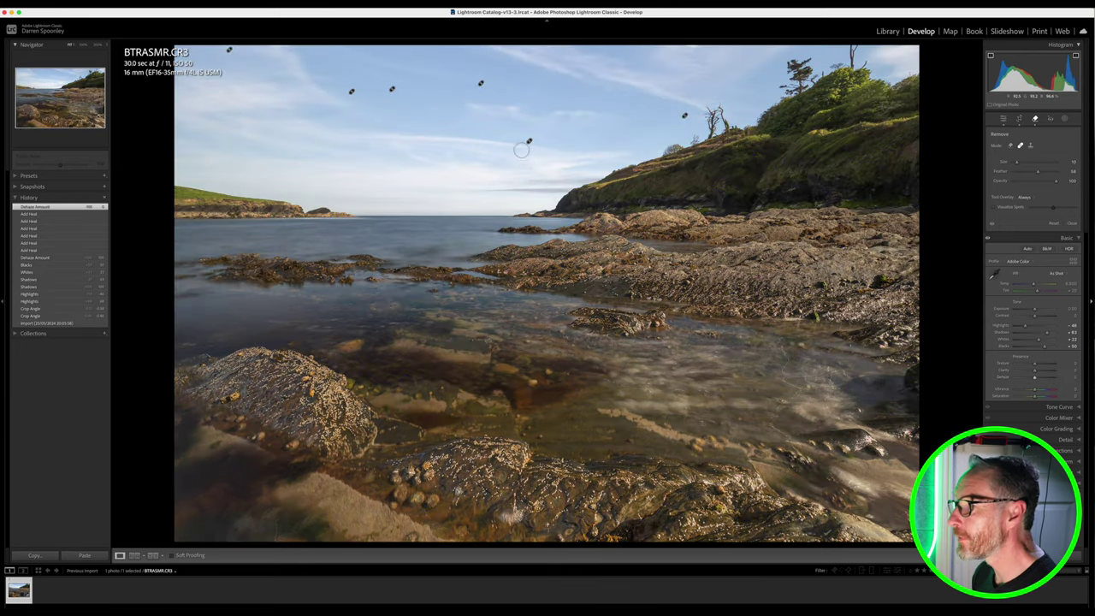
pyautogui.click(1004, 118)
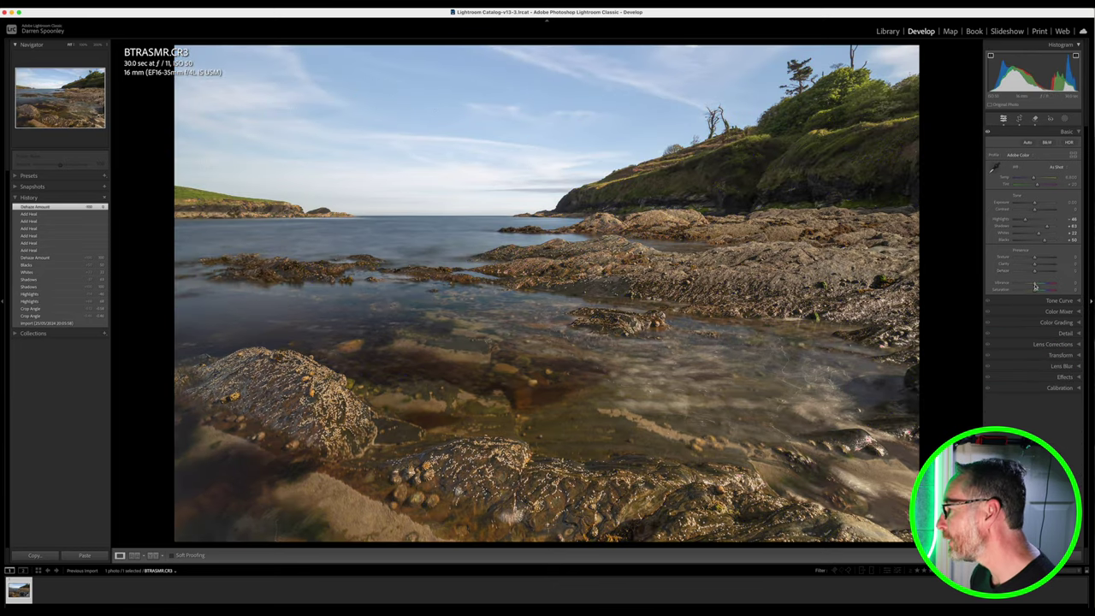
pyautogui.moveTo(1035, 272); pyautogui.dragTo(1040, 272)
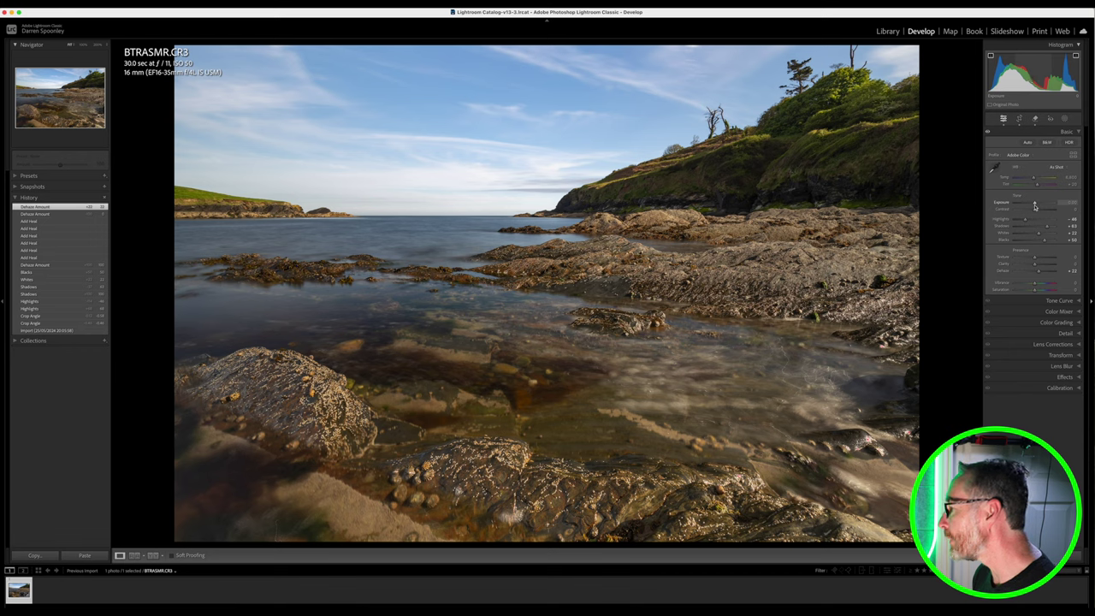
# Set Exposure to +0.30 and zoom to 100% to check detail.
pyautogui.click(1034, 205)
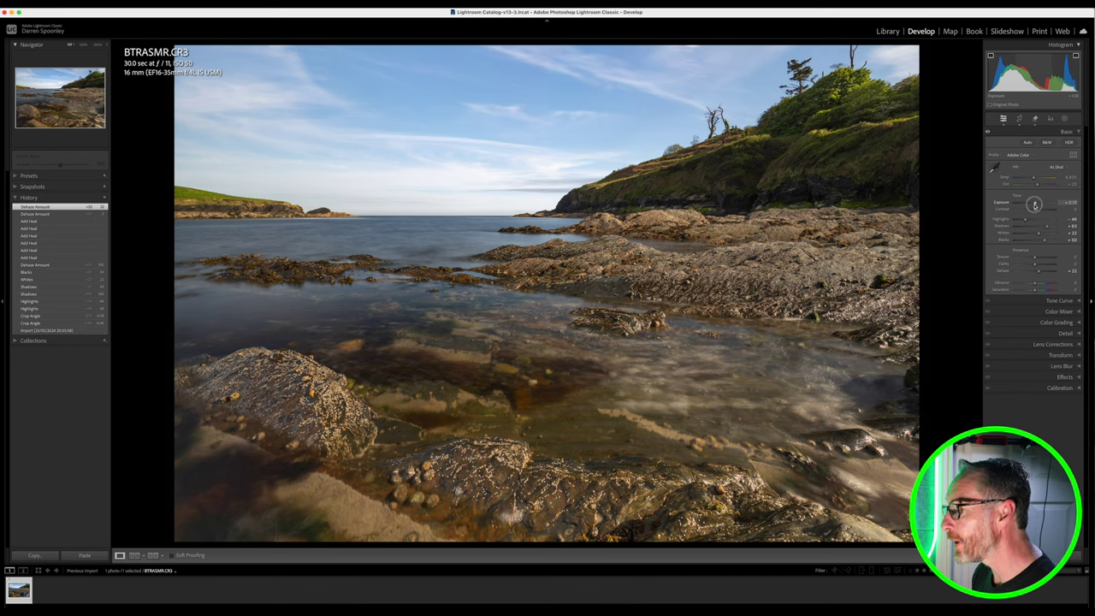
pyautogui.moveTo(1035, 205); pyautogui.dragTo(1036, 205)
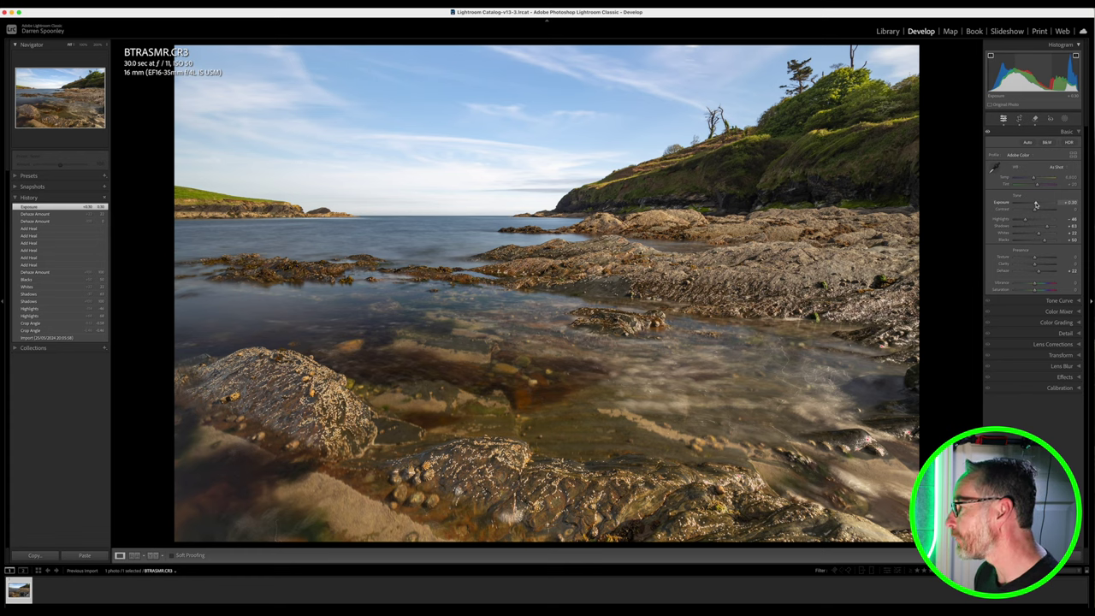
pyautogui.moveTo(1035, 205); pyautogui.dragTo(1037, 206)
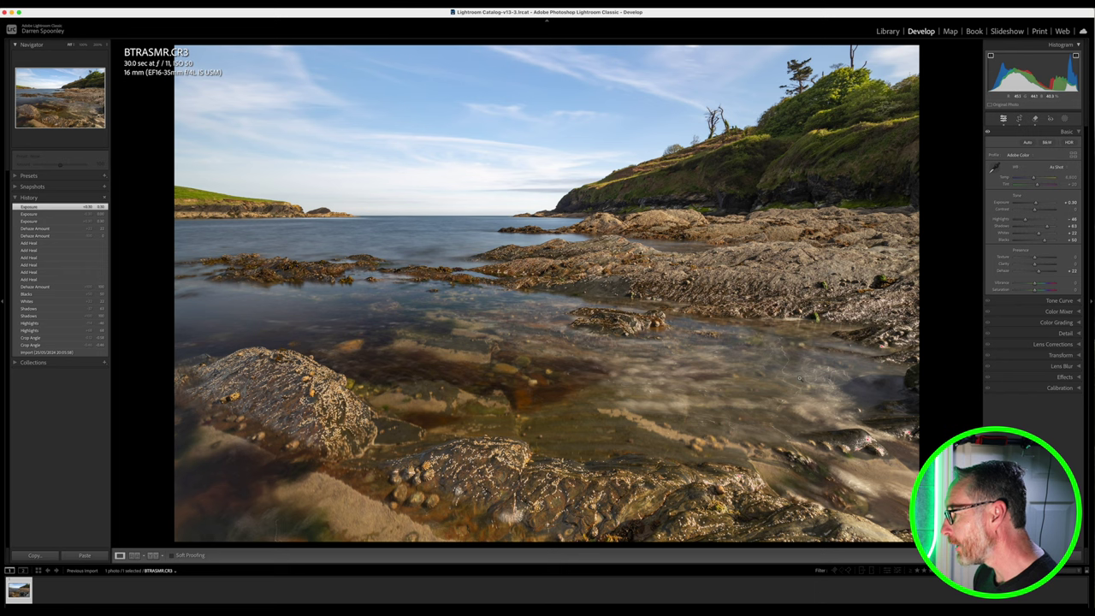
pyautogui.click(799, 377)
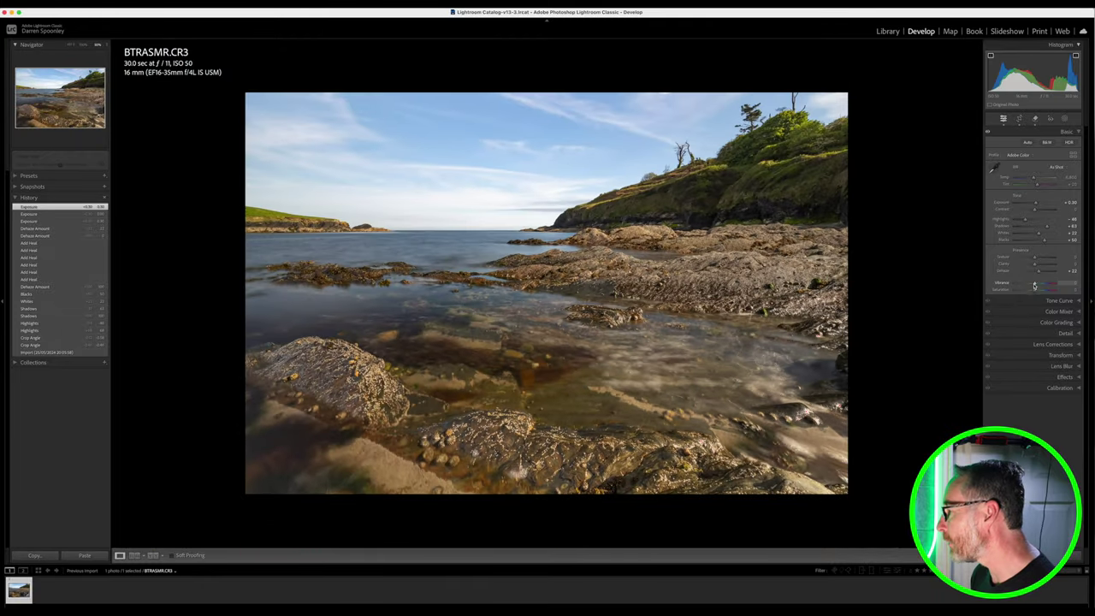
# Raise Vibrance in the Presence section to about +16.
pyautogui.moveTo(1035, 285); pyautogui.dragTo(1038, 284)
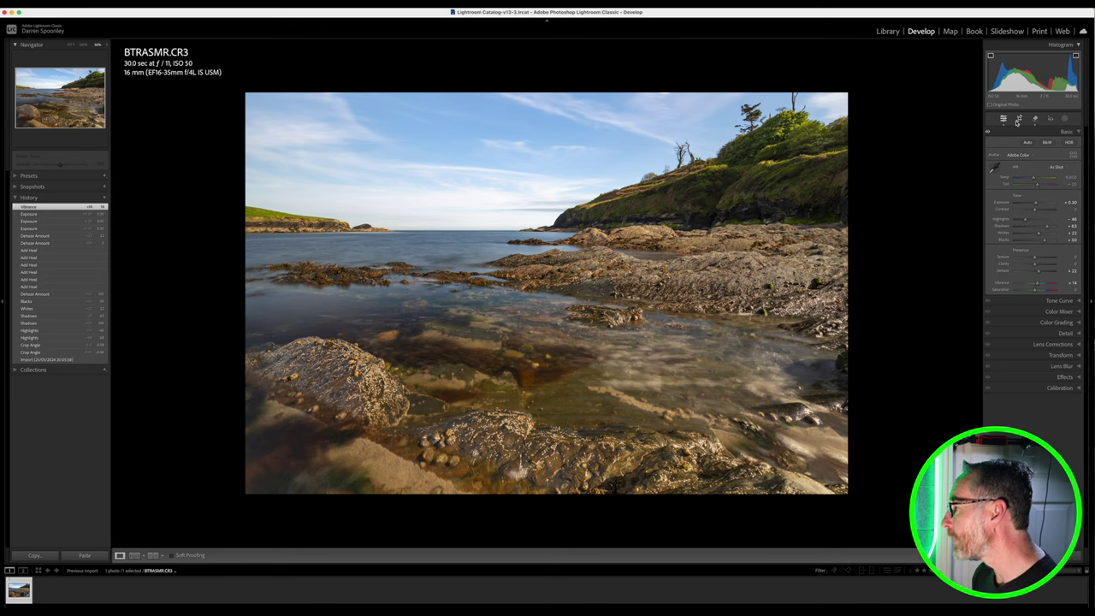
# Choose the 16 x 9 crop aspect, enlarge the crop rectangle slightly, and commit the crop.
pyautogui.click(1019, 119)
pyautogui.click(1054, 144)
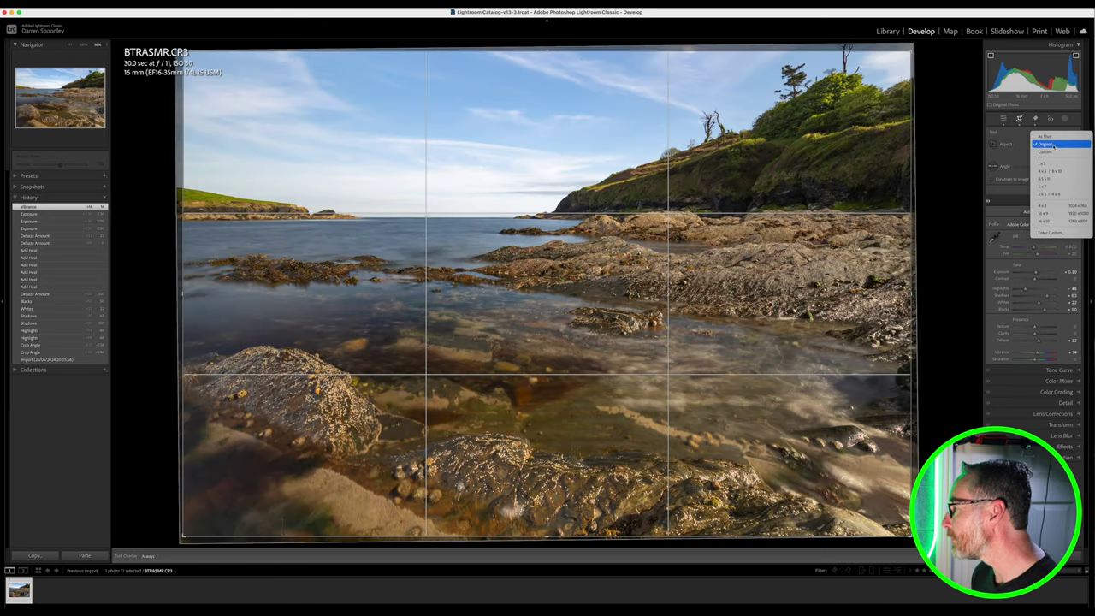
pyautogui.click(1049, 213)
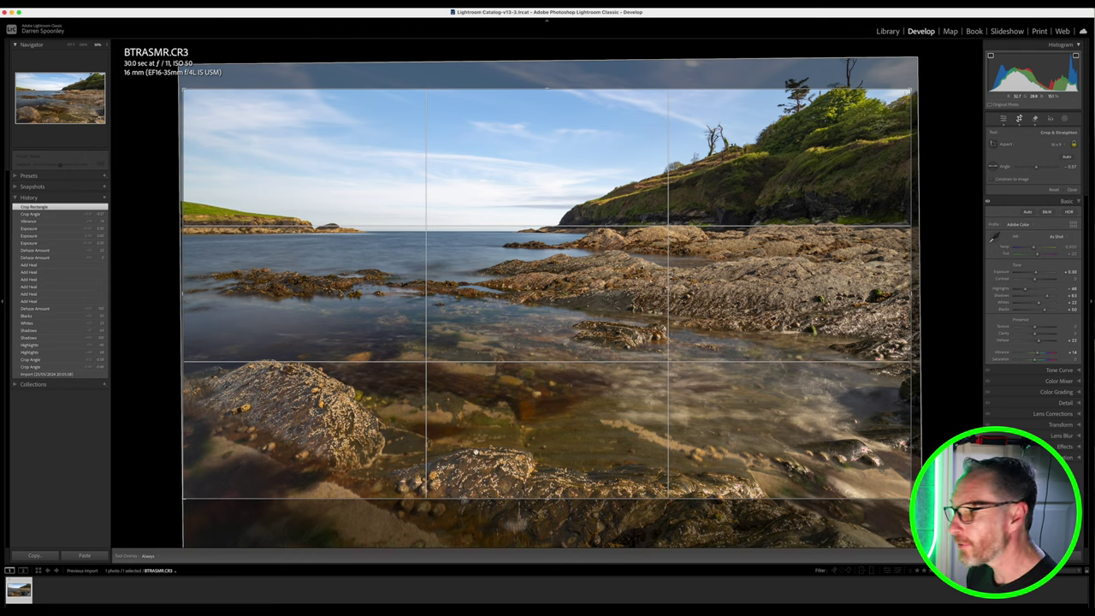
pyautogui.moveTo(914, 87); pyautogui.dragTo(920, 83)
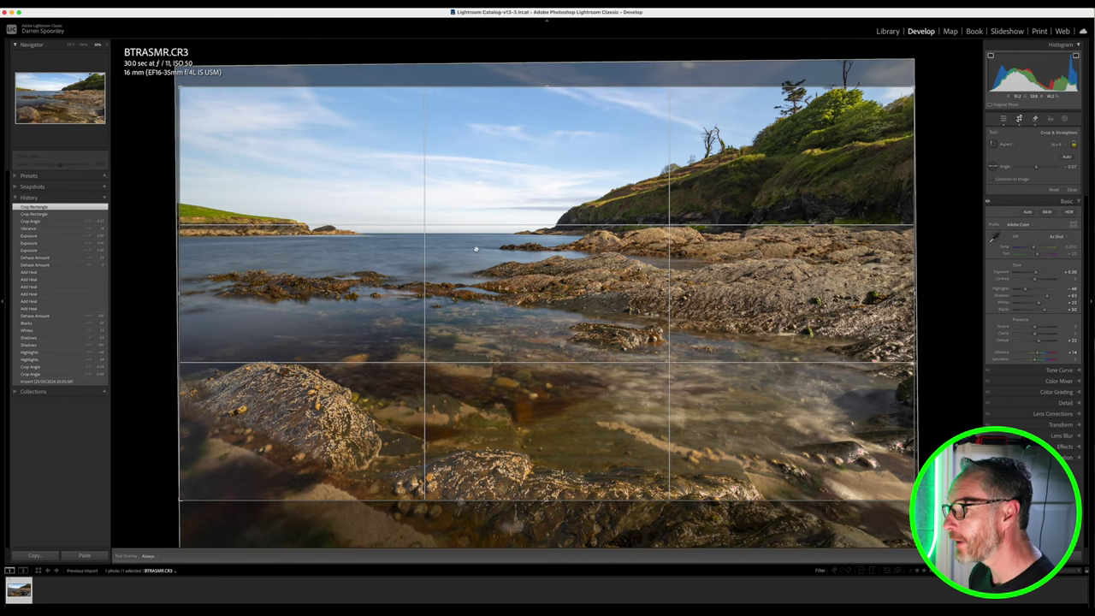
pyautogui.press('Return')
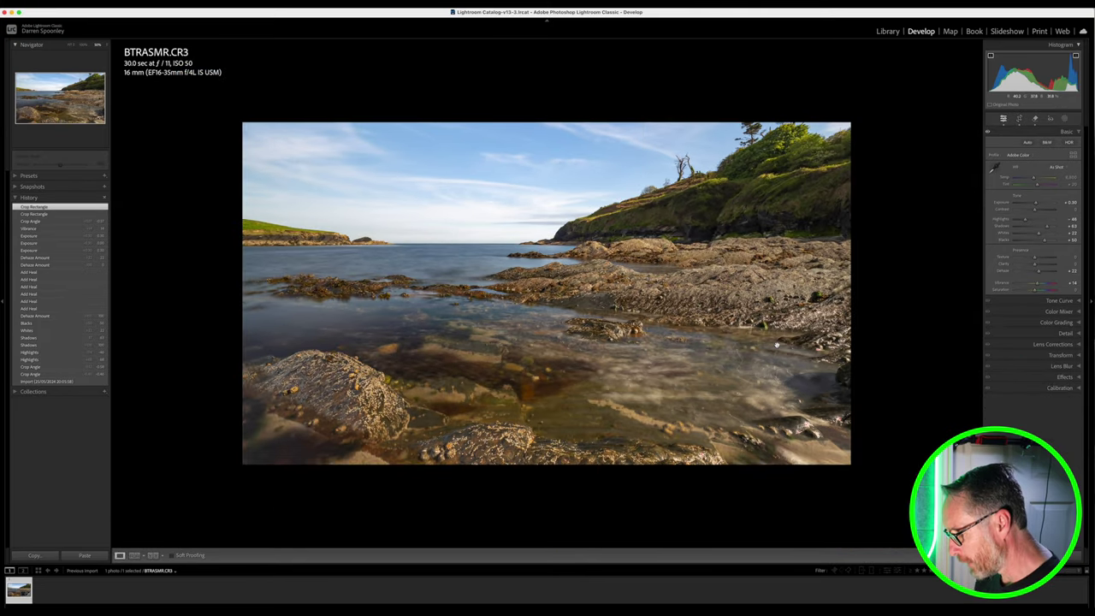
pyautogui.press('\\')
pyautogui.press('\\')
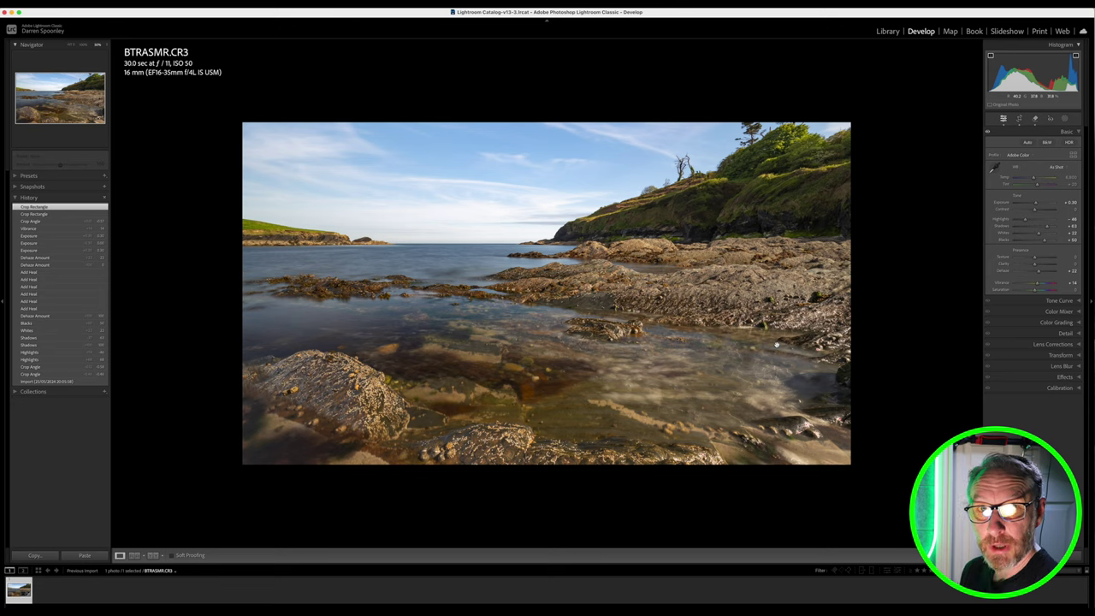
pyautogui.press('\\')
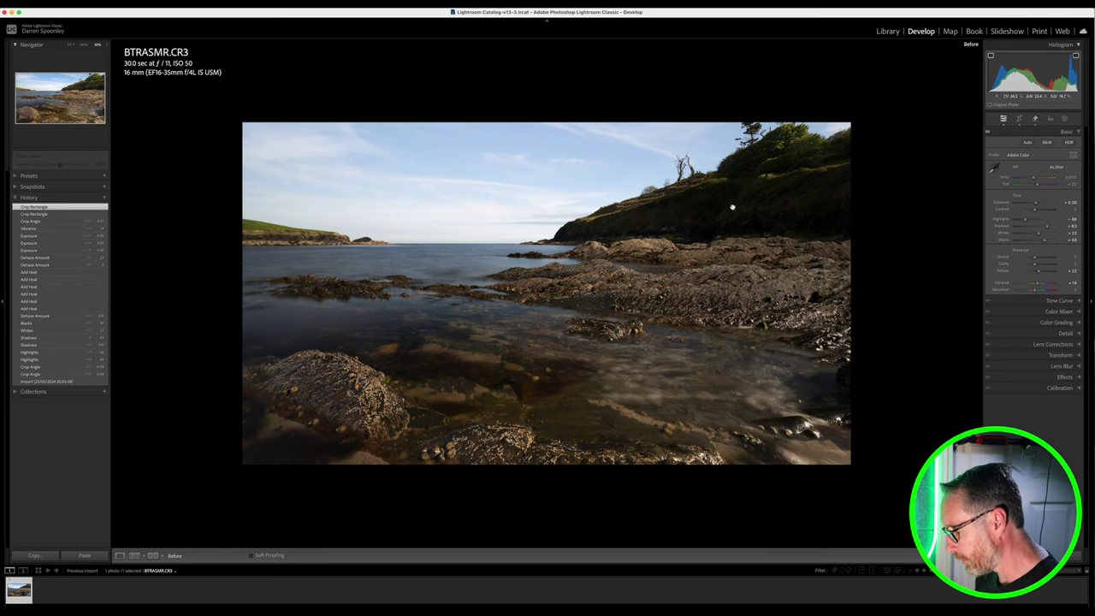
pyautogui.press('\\')
pyautogui.press('\\')
pyautogui.press('\\')
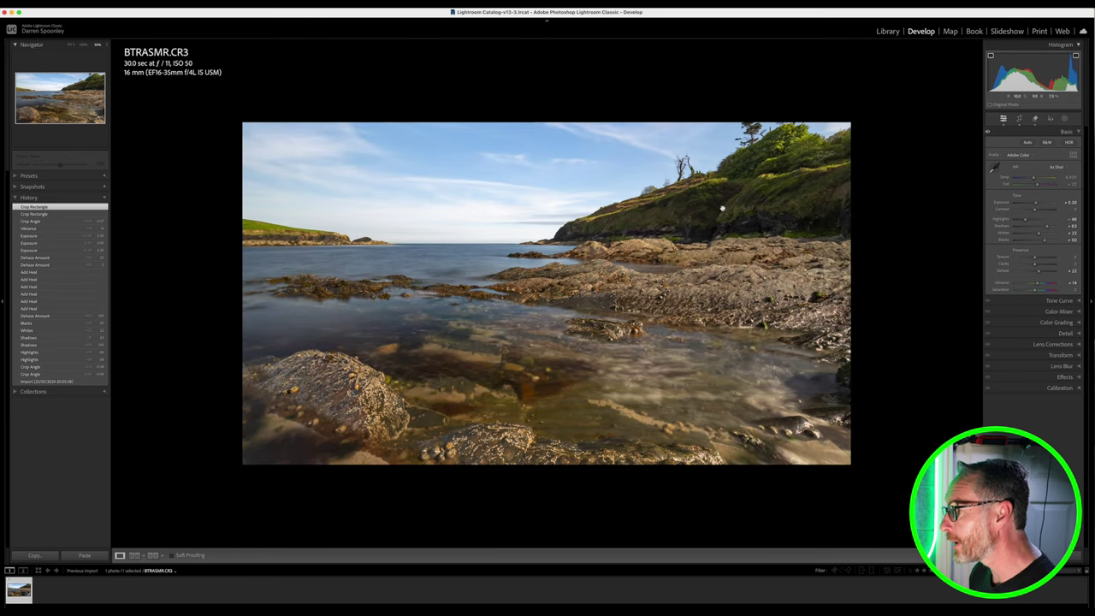
pyautogui.press('\\')
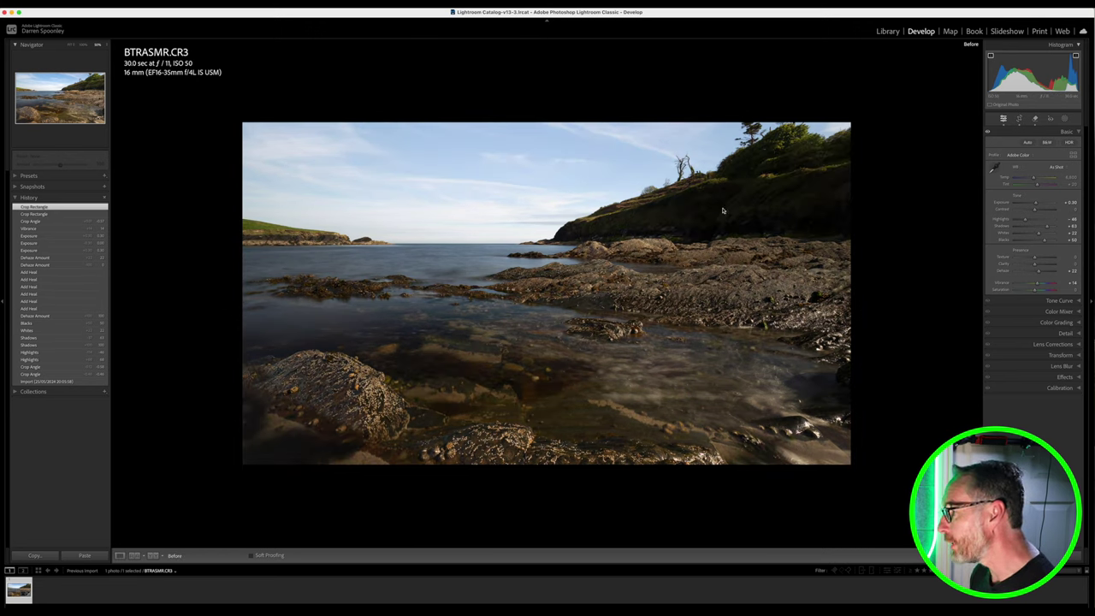
pyautogui.press('\\')
pyautogui.press('\\')
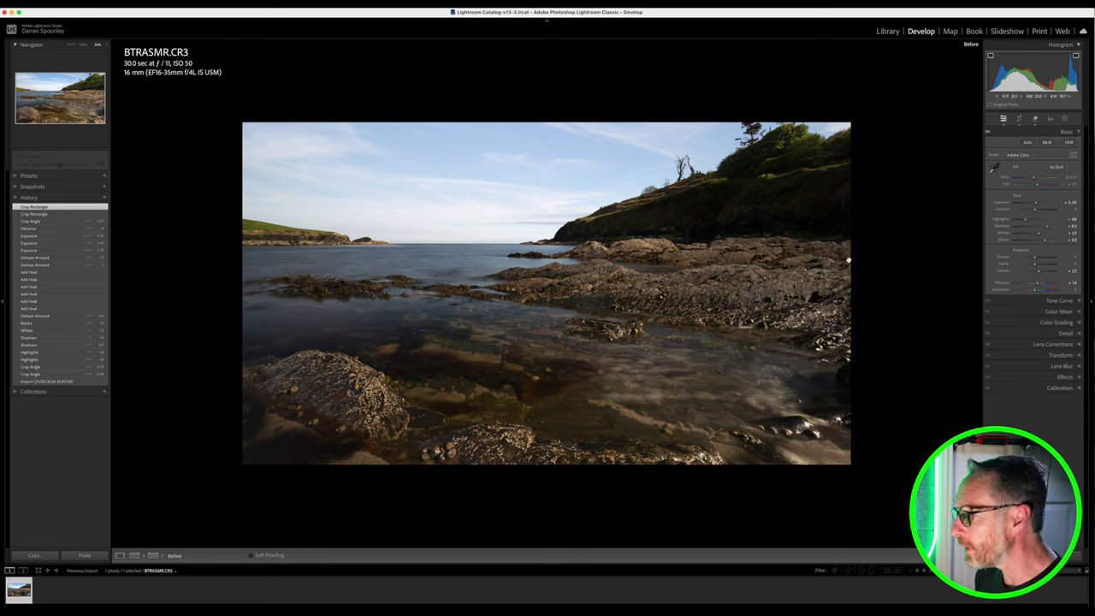
pyautogui.press('\\')
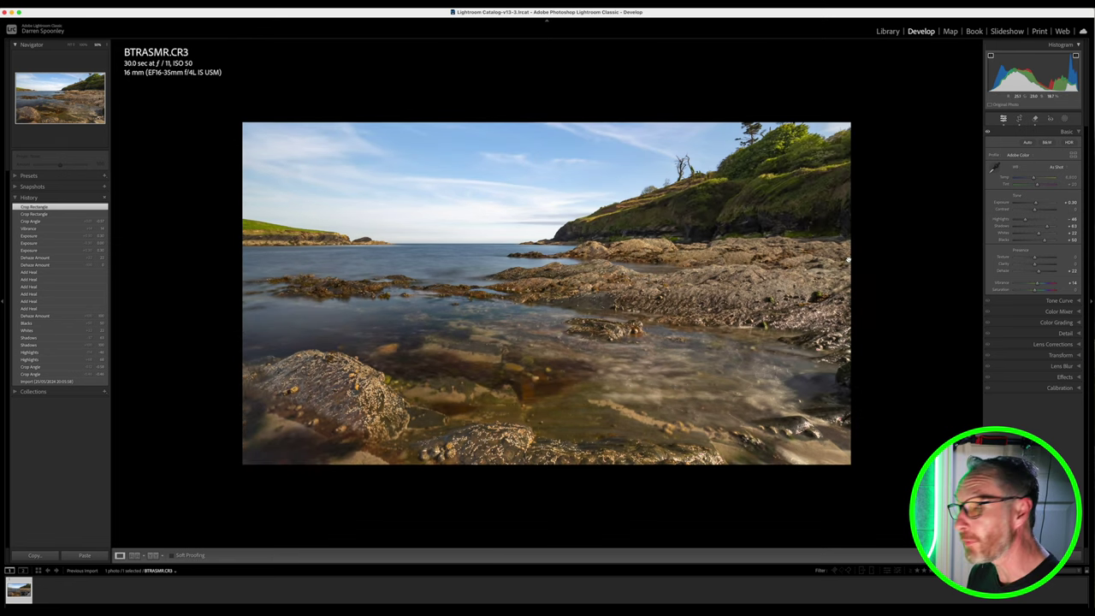